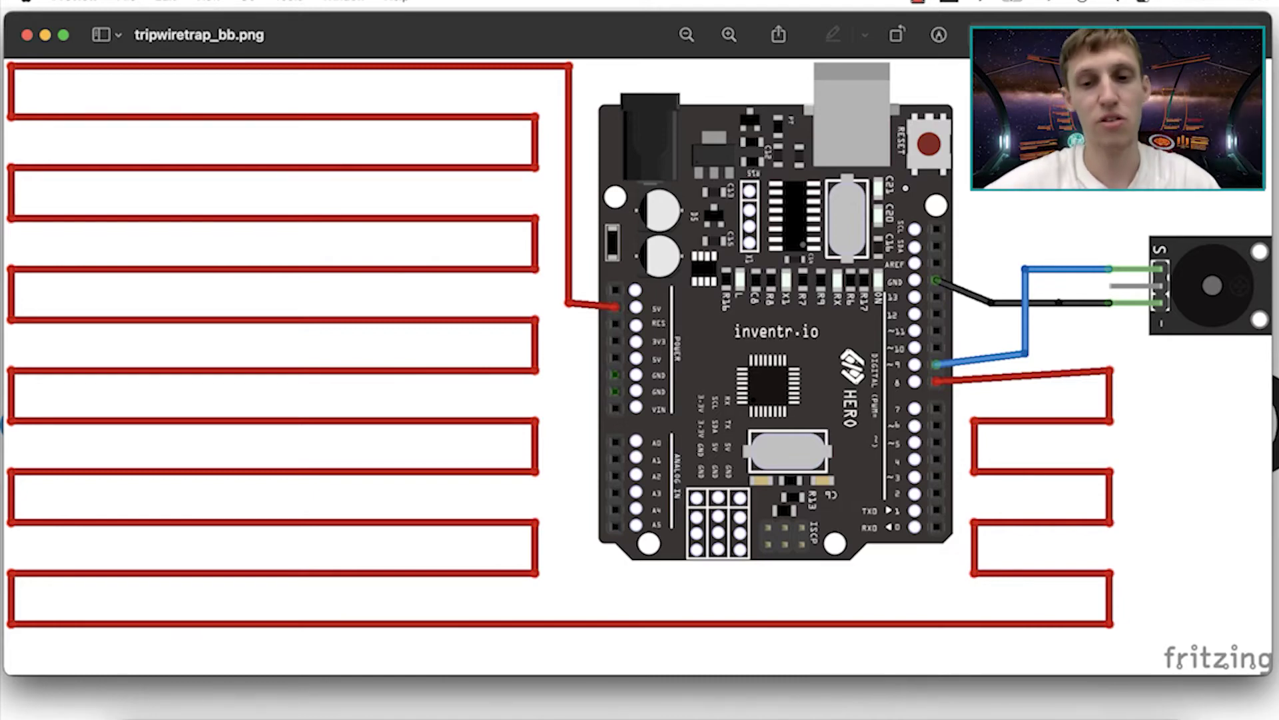
# Switch to the Arduino IDE window showing the tripwireproject sketch via its Dock icon
pyautogui.click(743, 712)
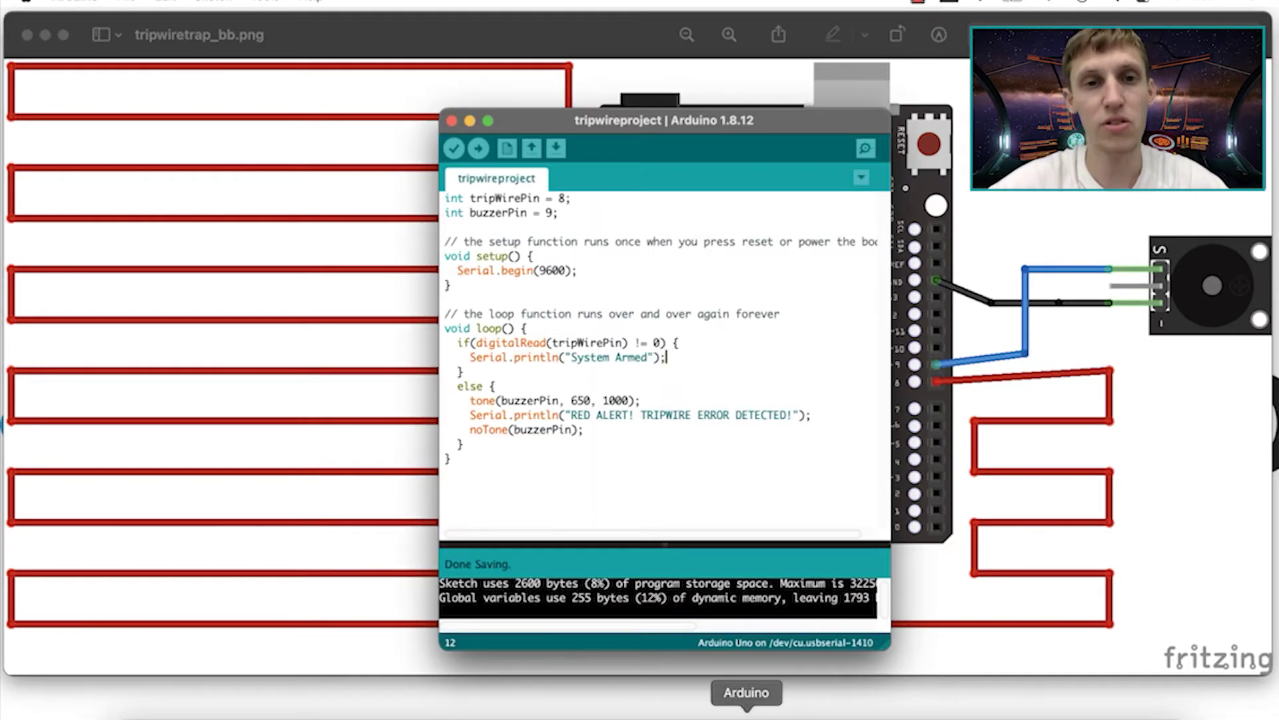